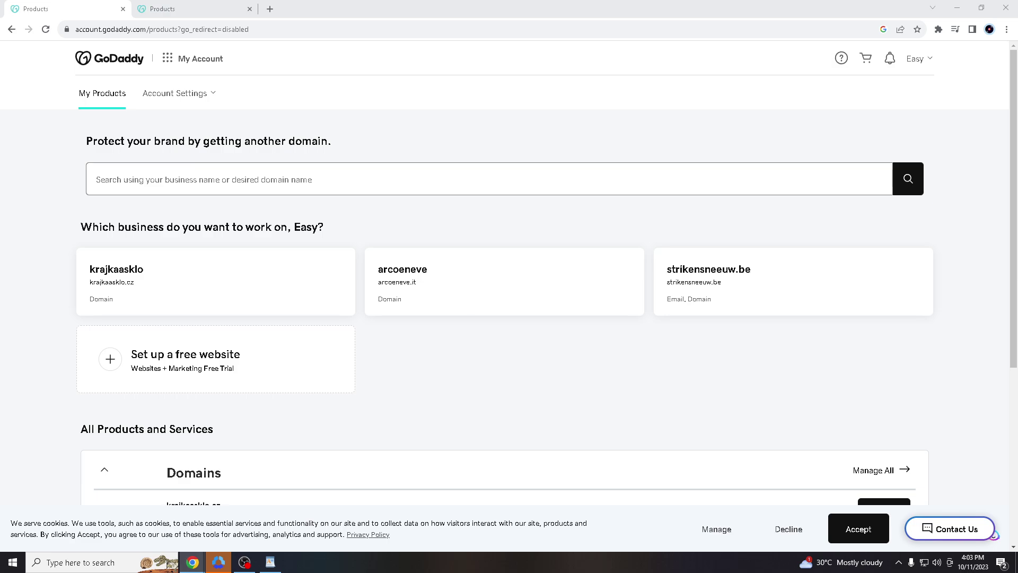
- Switch to the second tab showing the My Products page with krajkaasklo, arcoeneve and strikensneeuw.be
click(148, 9)
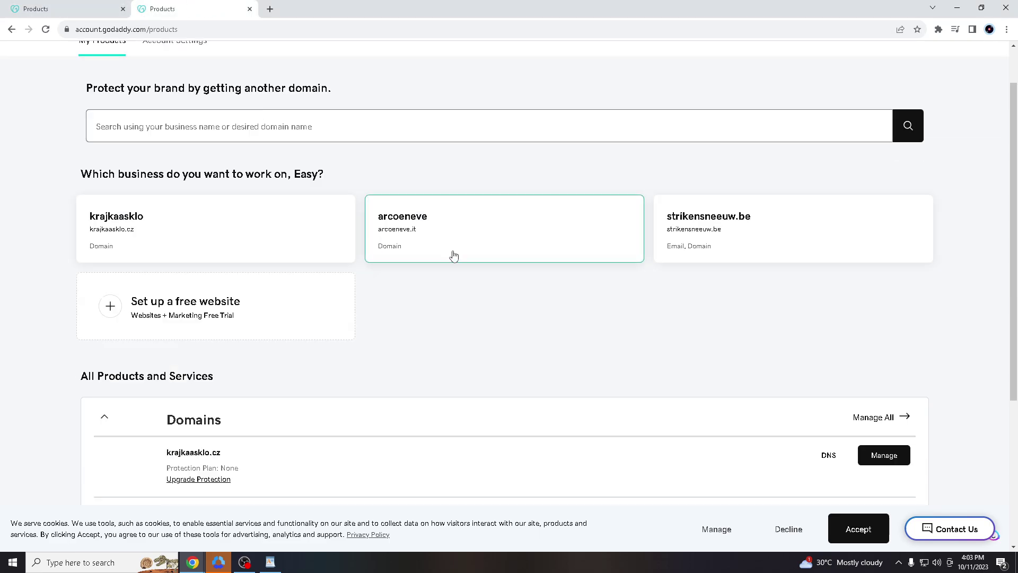
scroll(750, 303, up, 1)
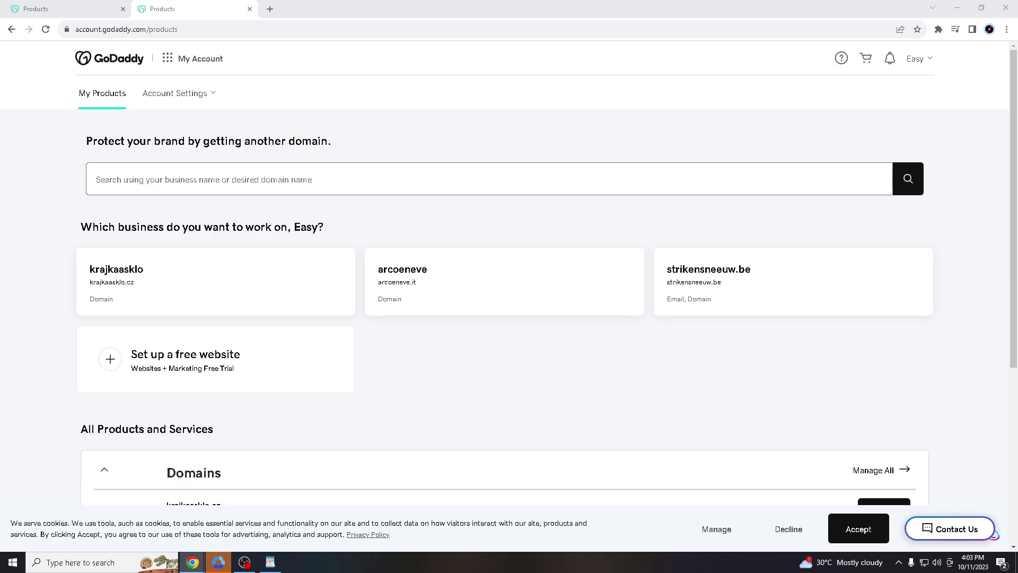
- Load the Shop GoDaddy.com homepage from the account menu, then alternate with the My Products tab
click(918, 59)
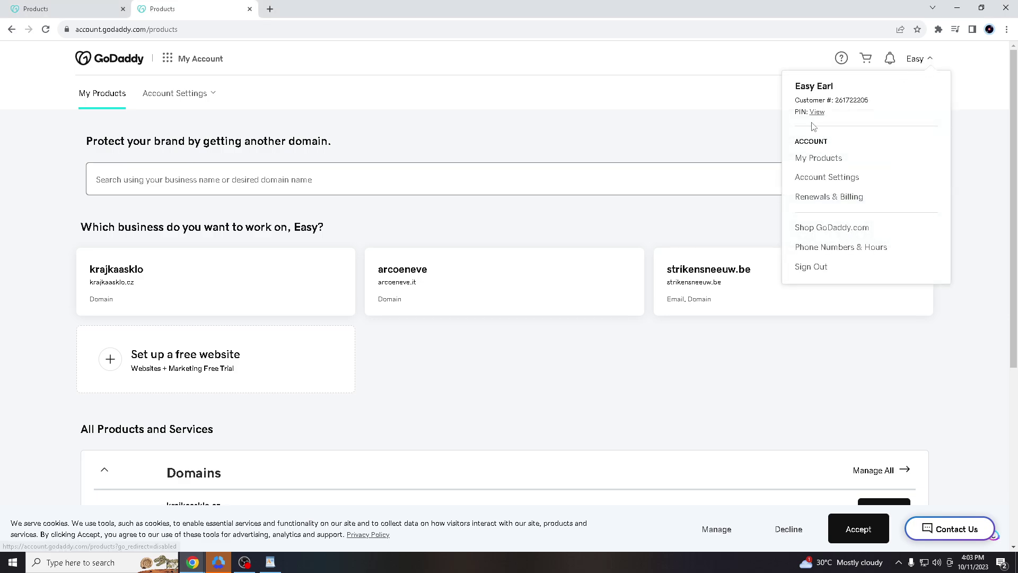
click(823, 229)
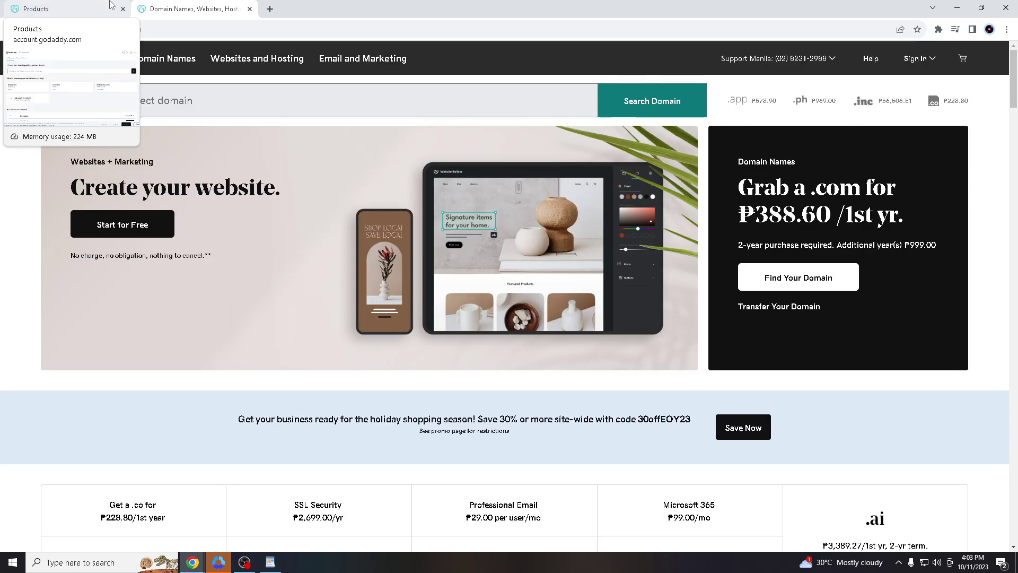
click(58, 8)
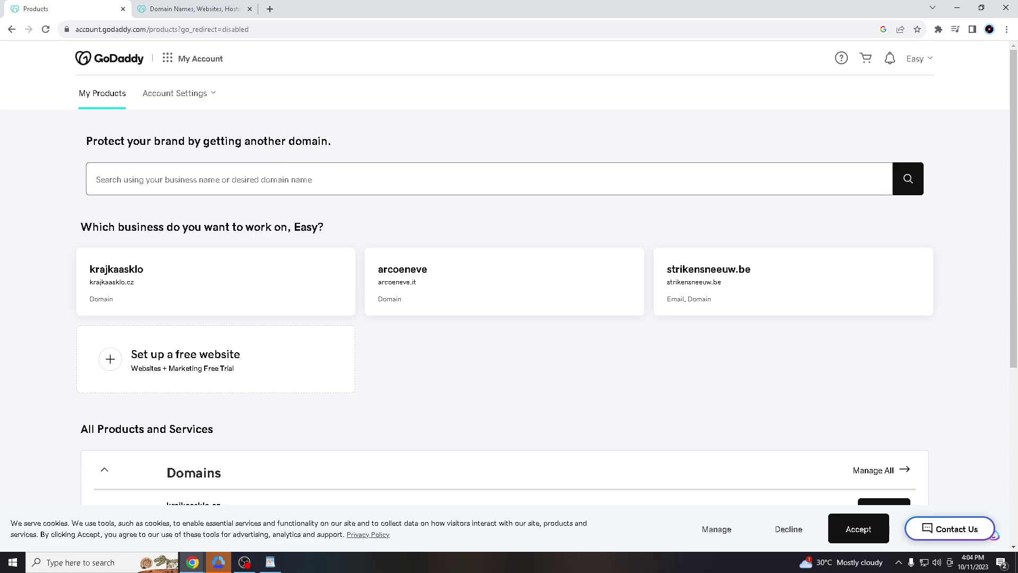
click(197, 9)
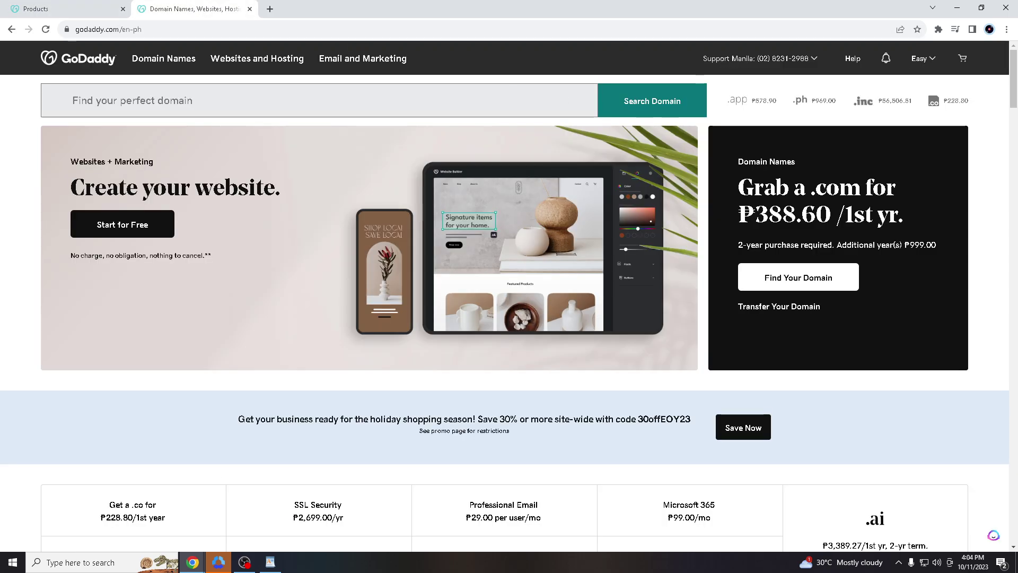
click(74, 6)
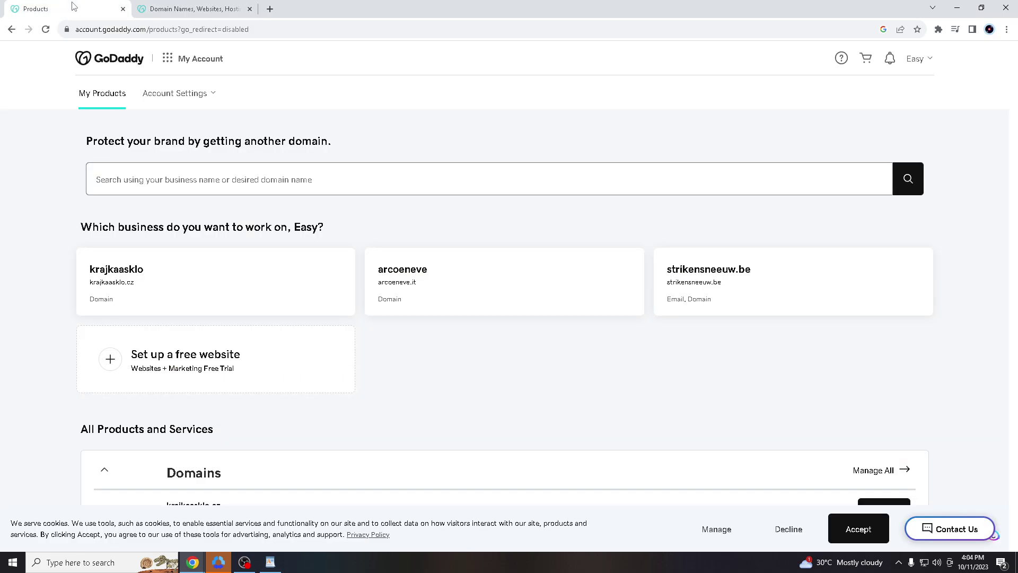
click(185, 4)
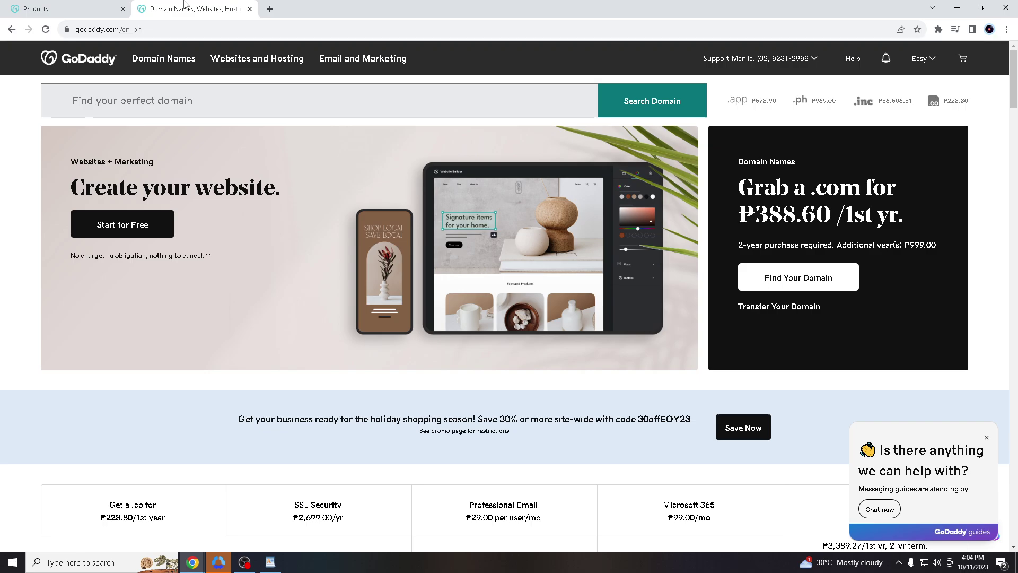
- Flip between the My Products and homepage tabs, ending on the homepage with its account menu open
key(ctrl+shift+Tab)
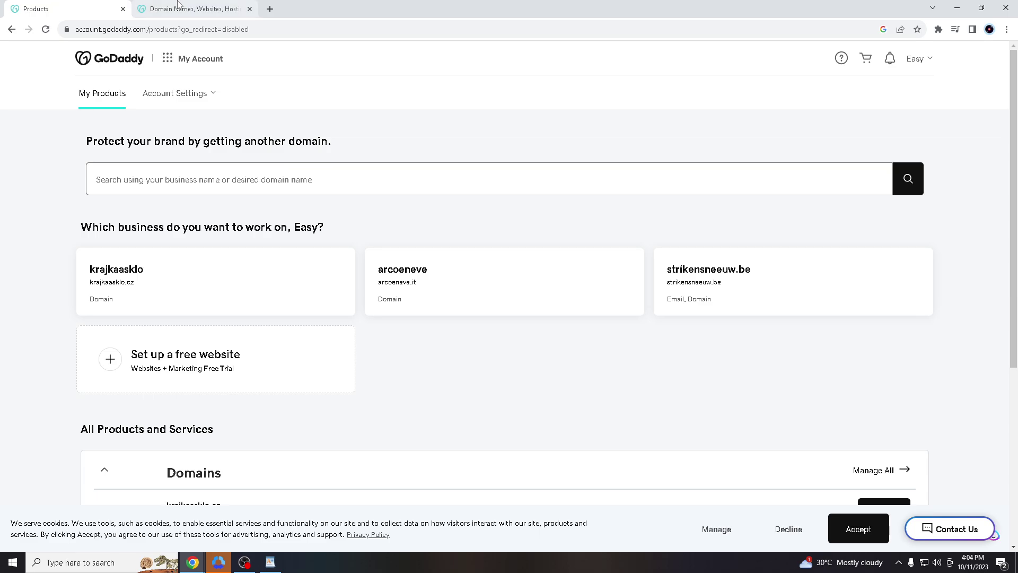
click(202, 7)
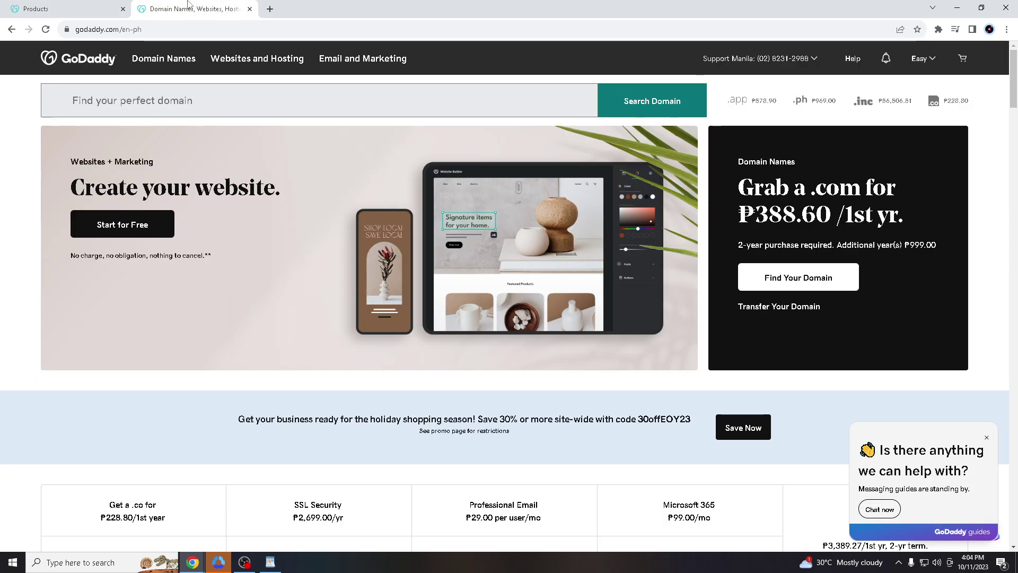
scroll(422, 276, down, 3)
scroll(422, 278, up, 3)
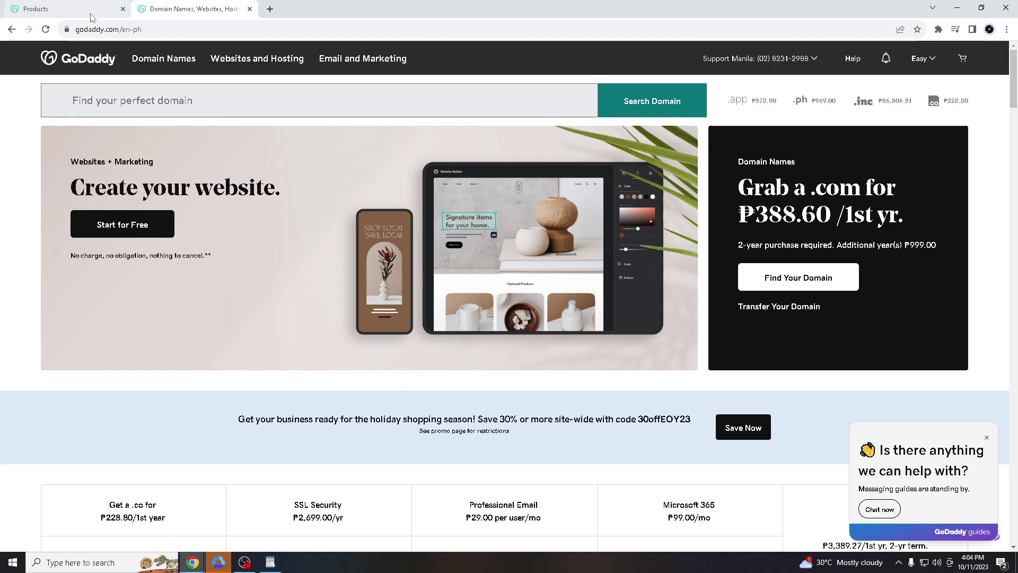
click(66, 7)
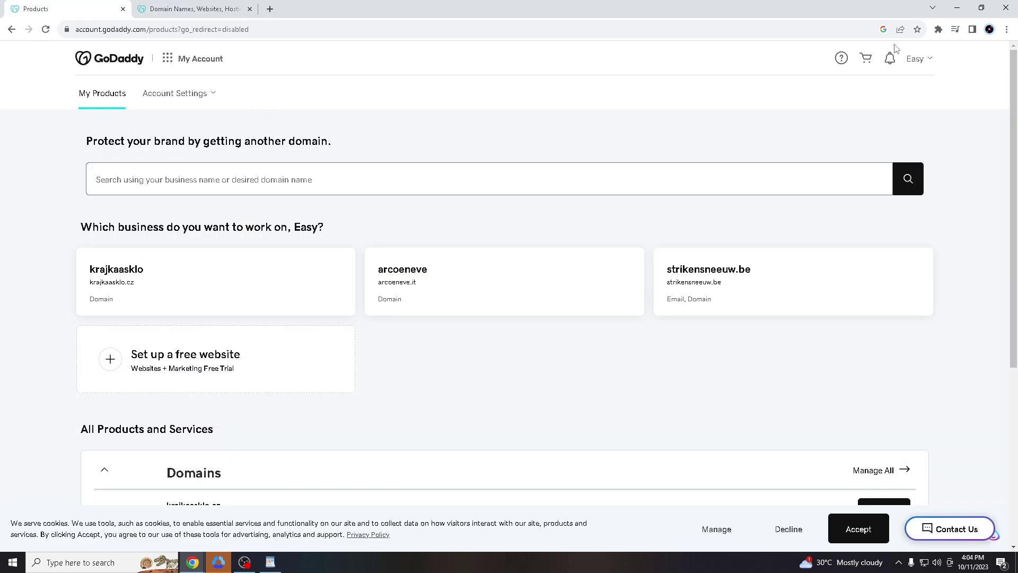
click(196, 7)
click(923, 59)
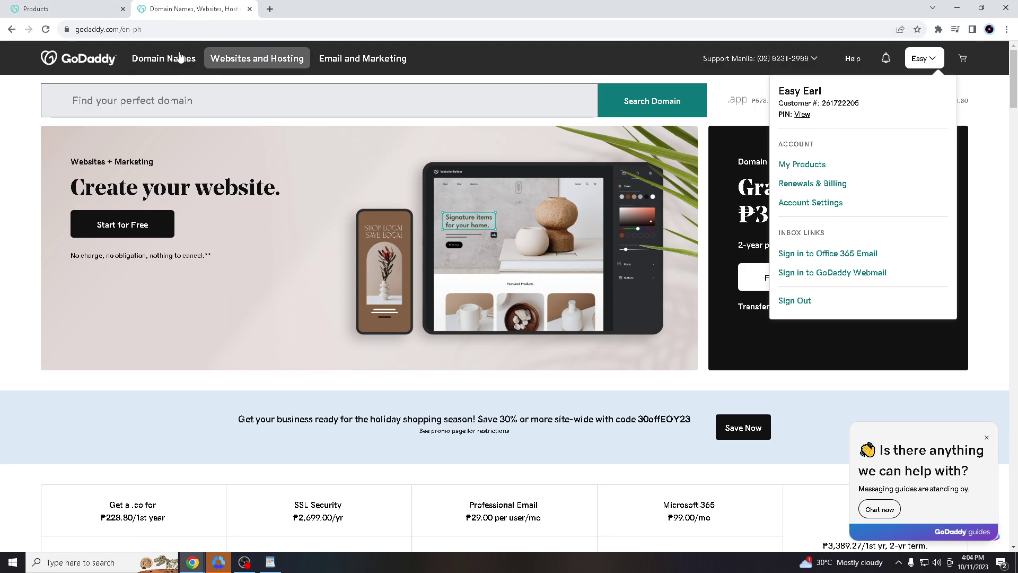
- From My Products, open DNS for strikensneeuw.be to list records including the A record 23.227.38.65
click(30, 6)
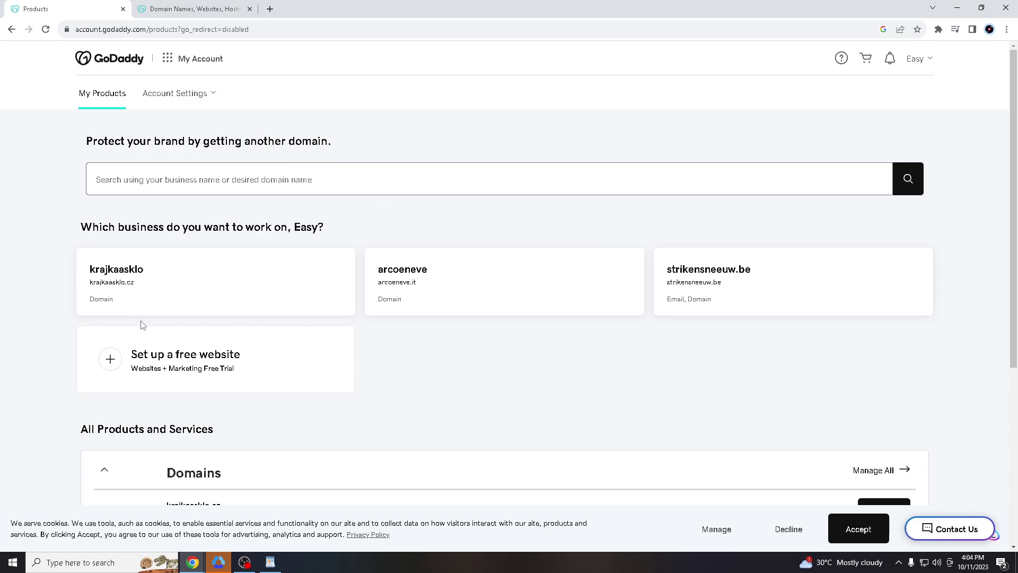
scroll(155, 324, down, 2)
scroll(187, 332, down, 1)
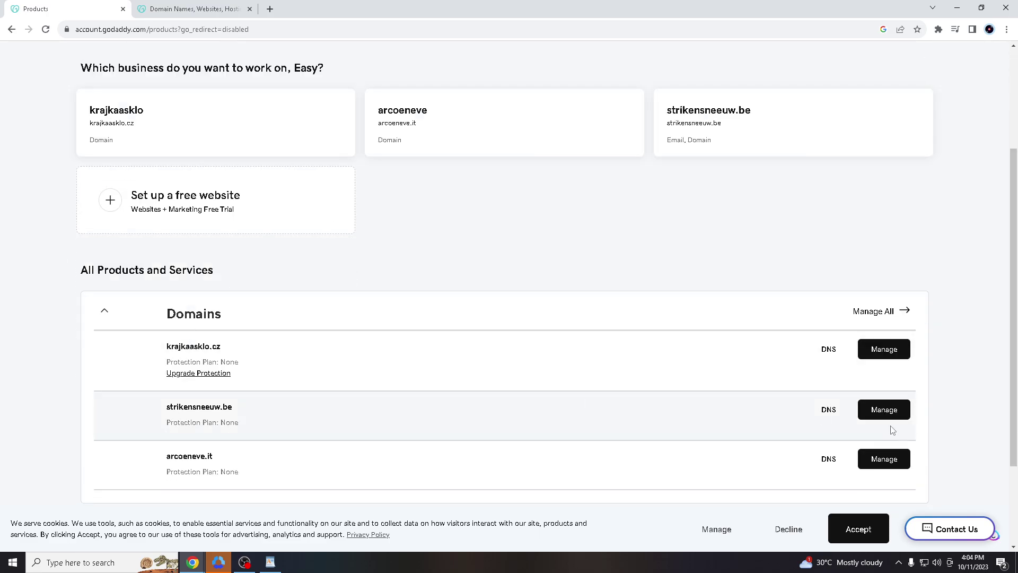
click(834, 412)
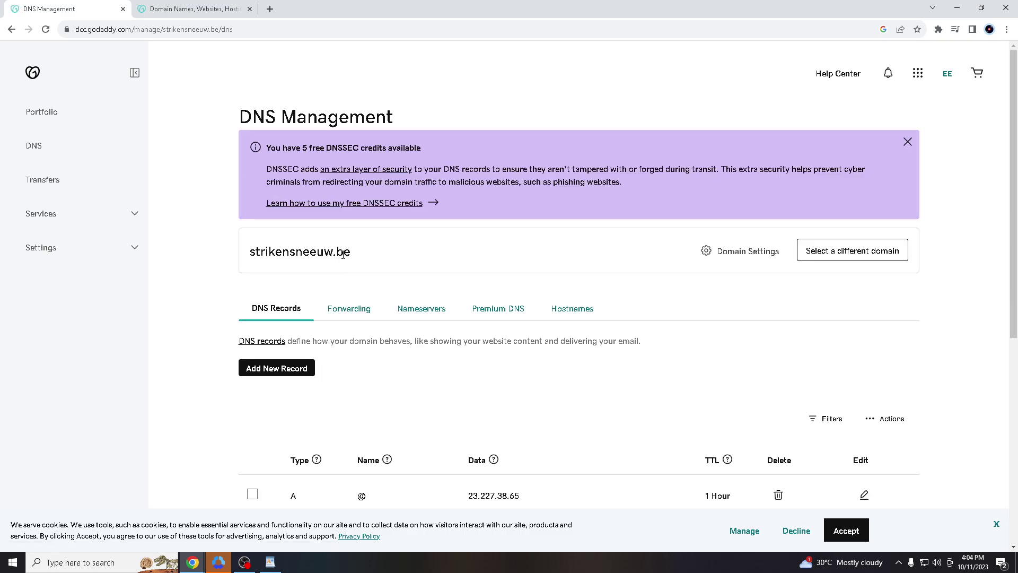
scroll(543, 287, down, 1)
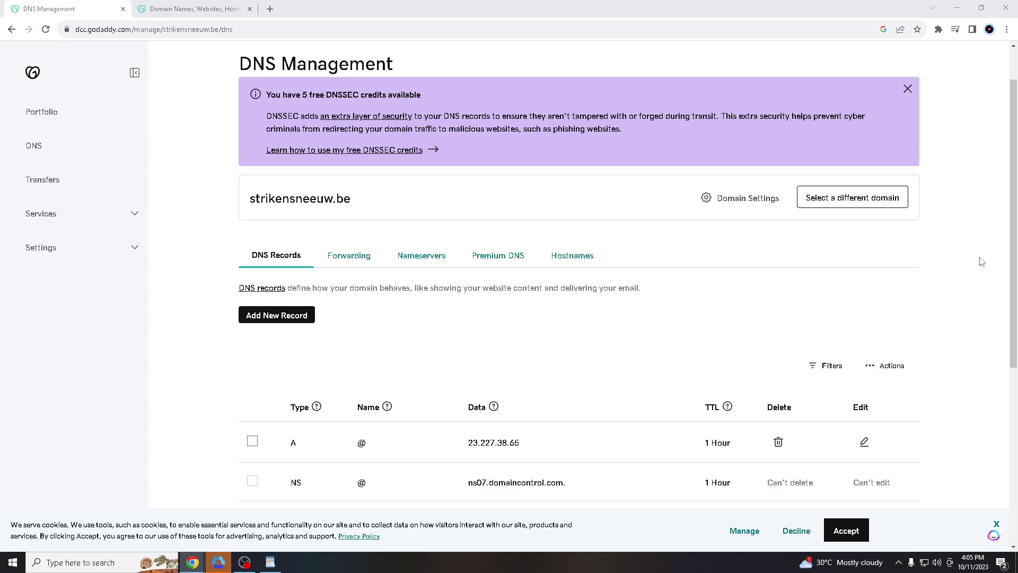
scroll(969, 271, up, 1)
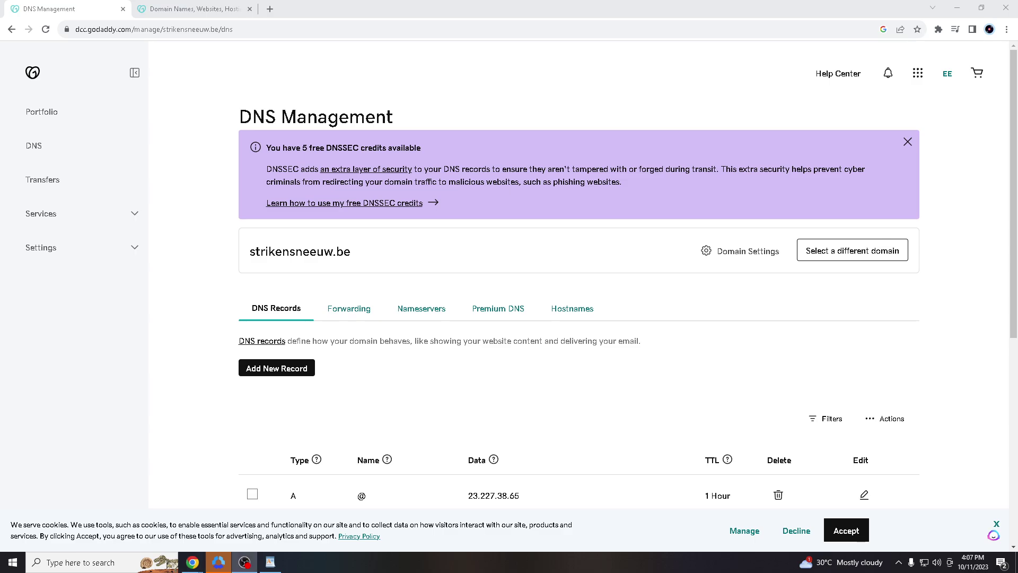
- Edit the A record pointing to 23.227.38.65 and expand its Type dropdown of record types
scroll(753, 374, down, 1)
scroll(753, 374, down, 1)
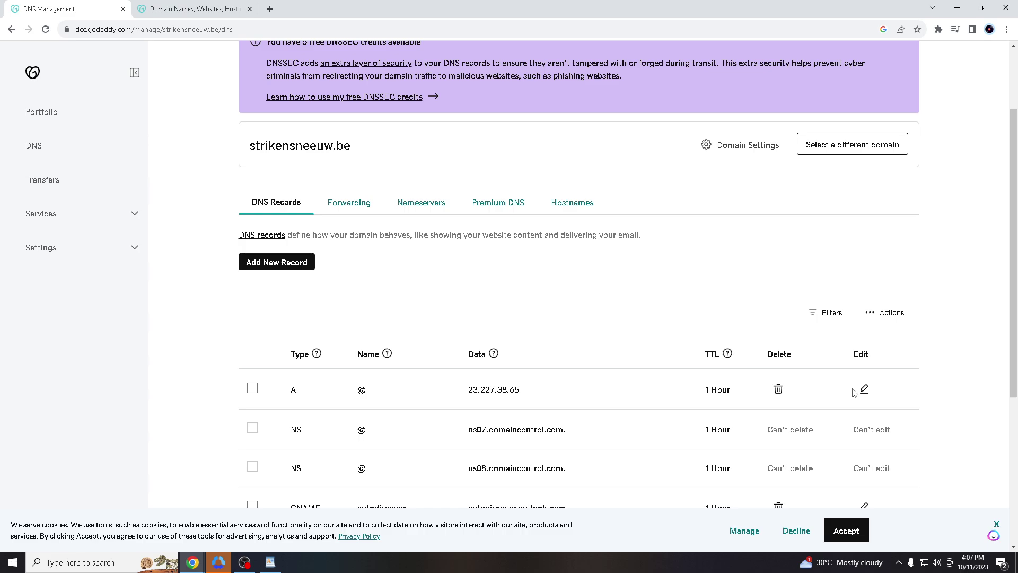
click(864, 389)
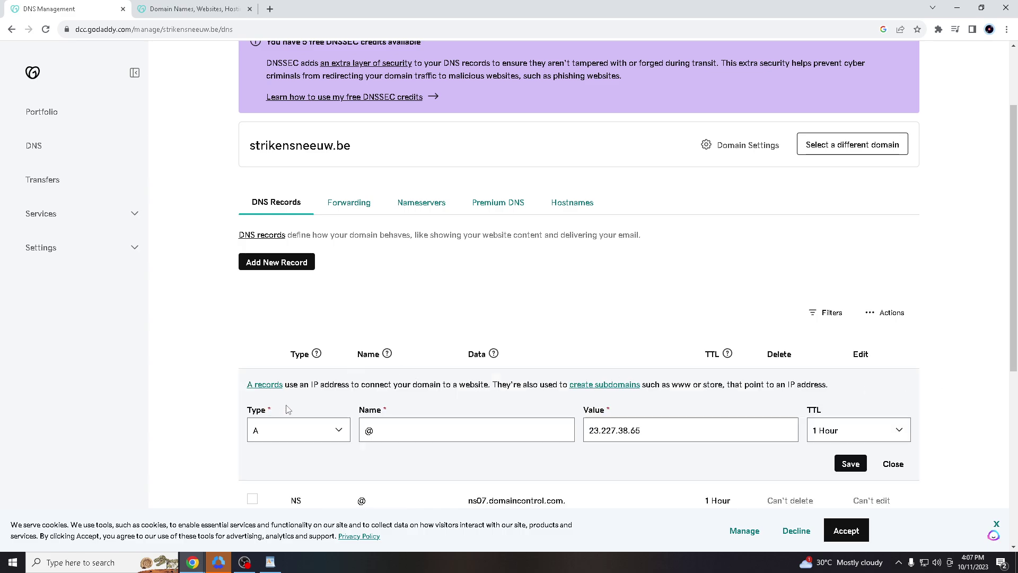
click(337, 429)
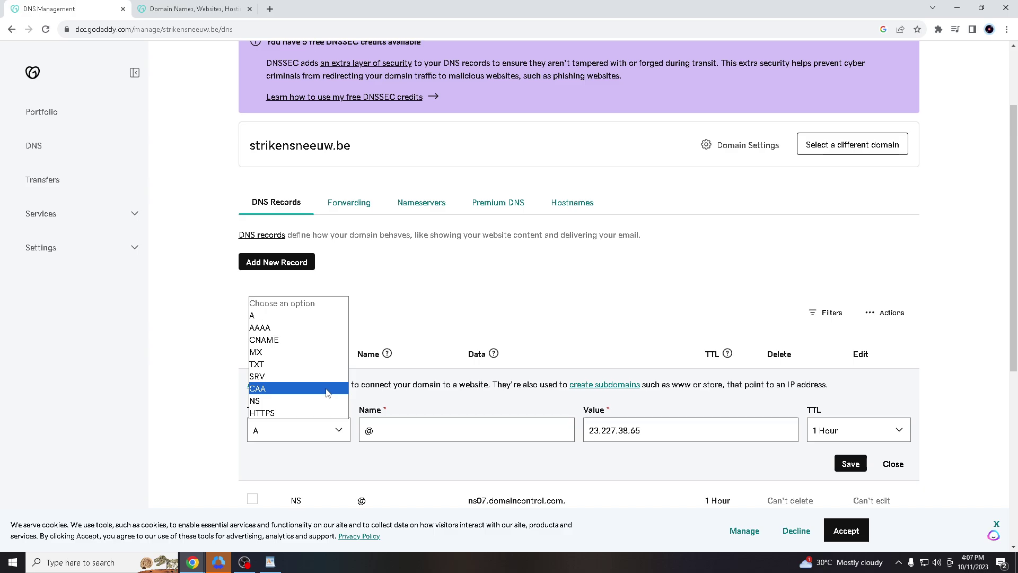
- Dismiss the record type list keeping type A, scroll the records, then switch to the recorder
scroll(432, 340, down, 1)
mouse_move(890, 457)
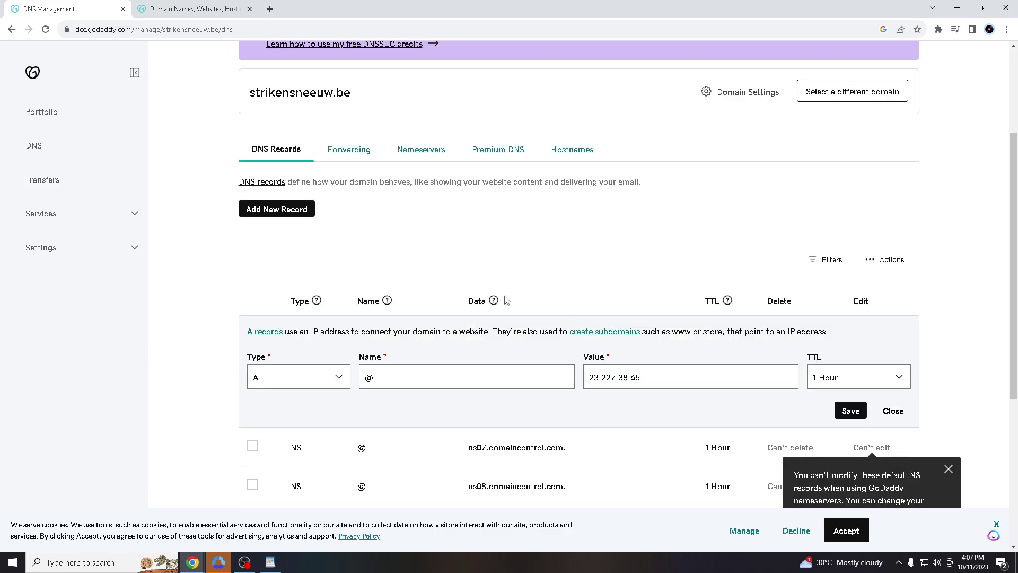
scroll(477, 297, down, 3)
scroll(275, 318, down, 1)
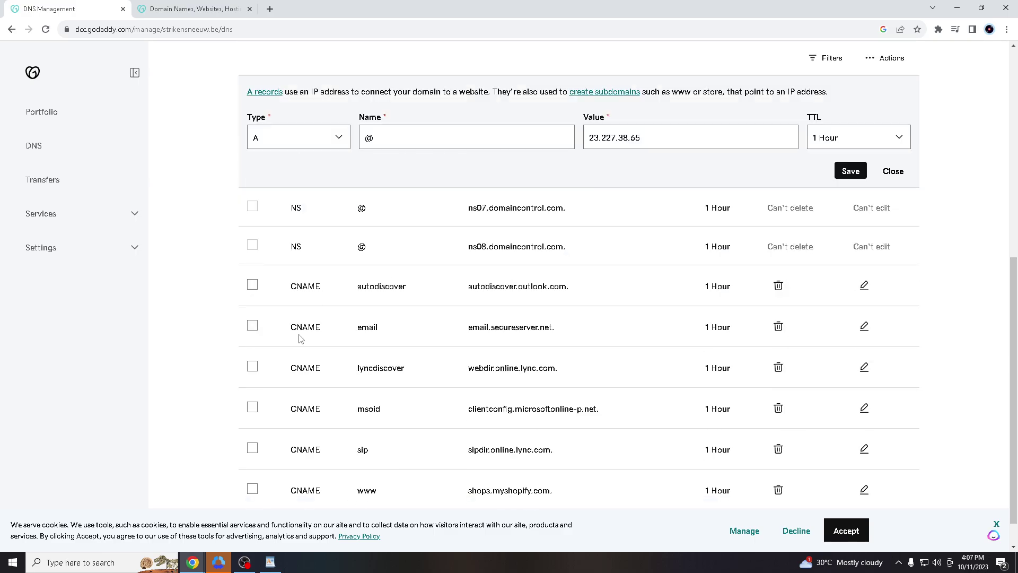
scroll(298, 335, up, 3)
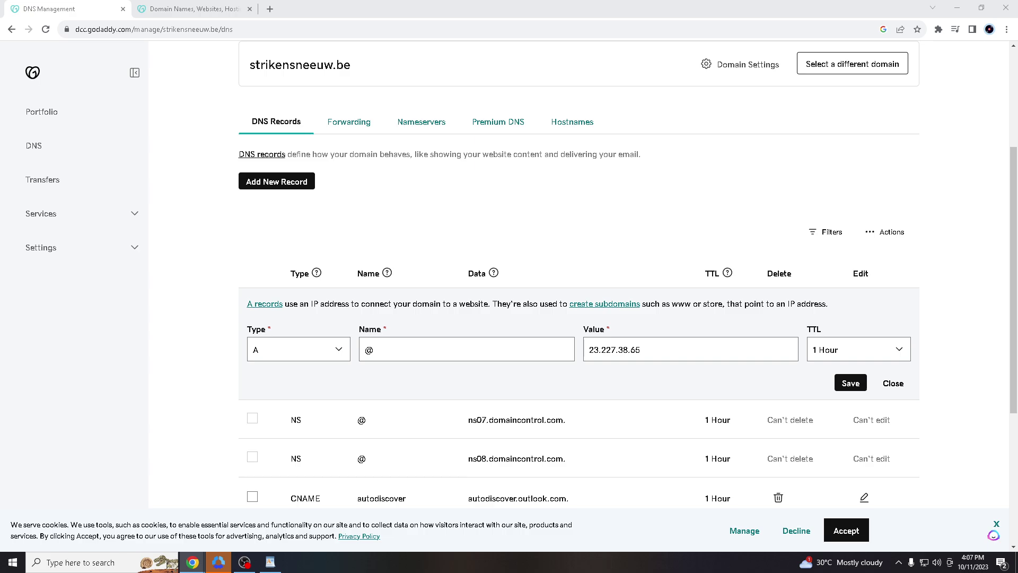
click(244, 562)
scroll(530, 296, up, 3)
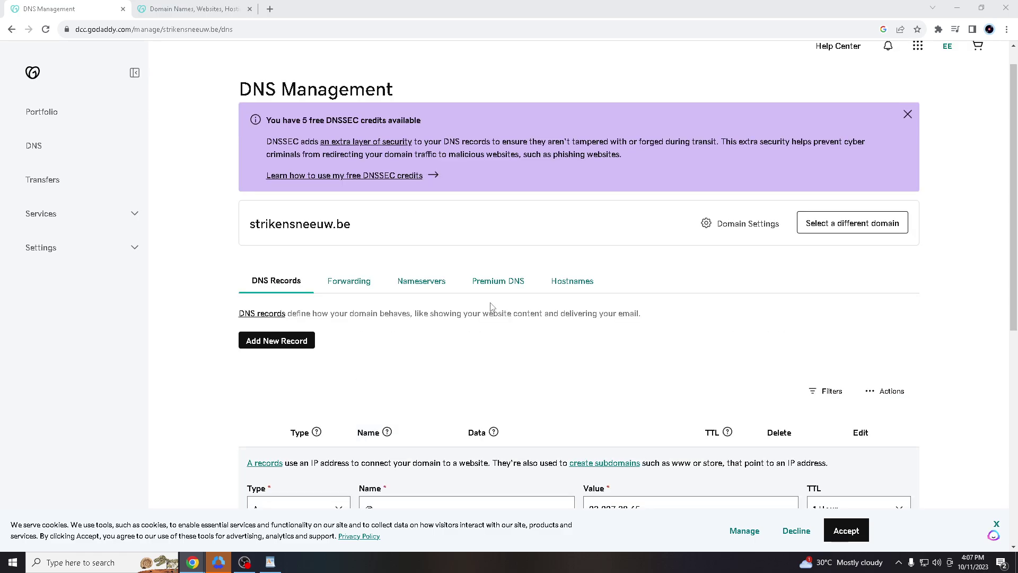